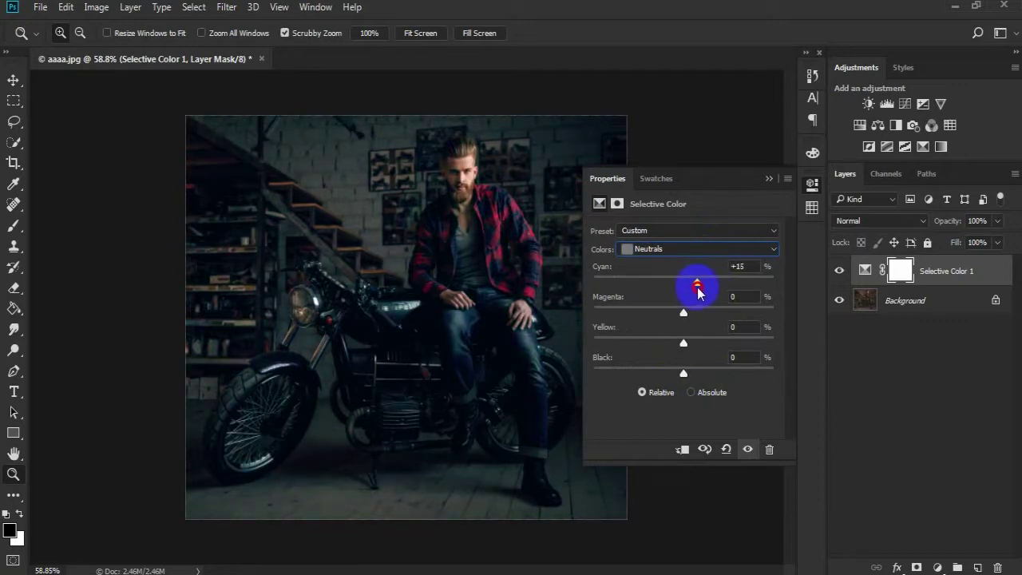
Set the Yellow of the Neutrals to -10% in the Selective Color adjustment and collapse its settings
{"action": "left_click", "coordinate": [683, 343]}
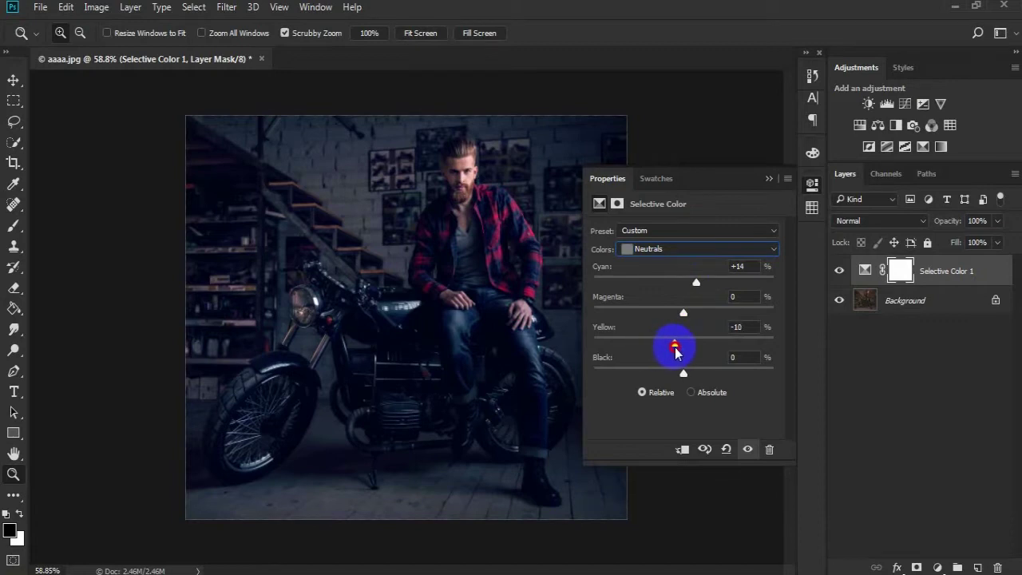
{"action": "left_click", "coordinate": [768, 181]}
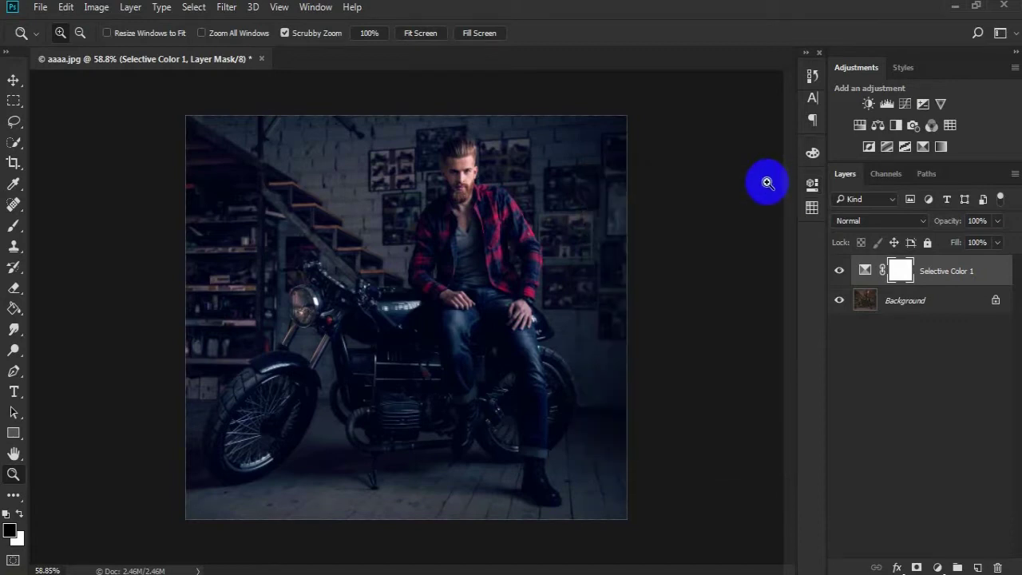
Paint black on the Selective Color mask over the man's face, neck and hands to restore the skin's original color
{"action": "left_click_drag", "start_coordinate": [484, 159], "coordinate": [558, 162]}
{"action": "key", "text": "space"}
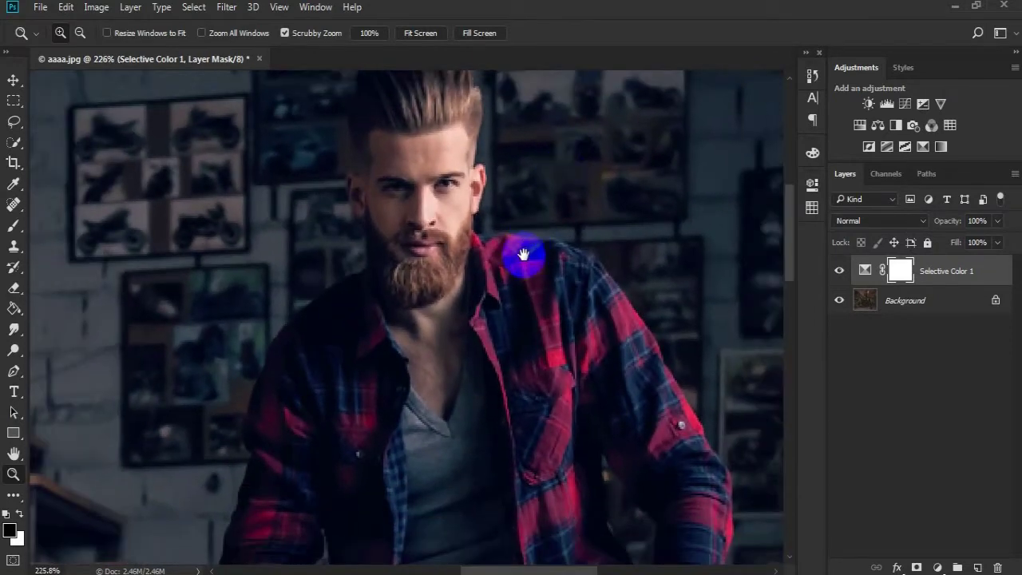
{"action": "left_click_drag", "start_coordinate": [523, 260], "coordinate": [501, 337]}
{"action": "key", "text": "b"}
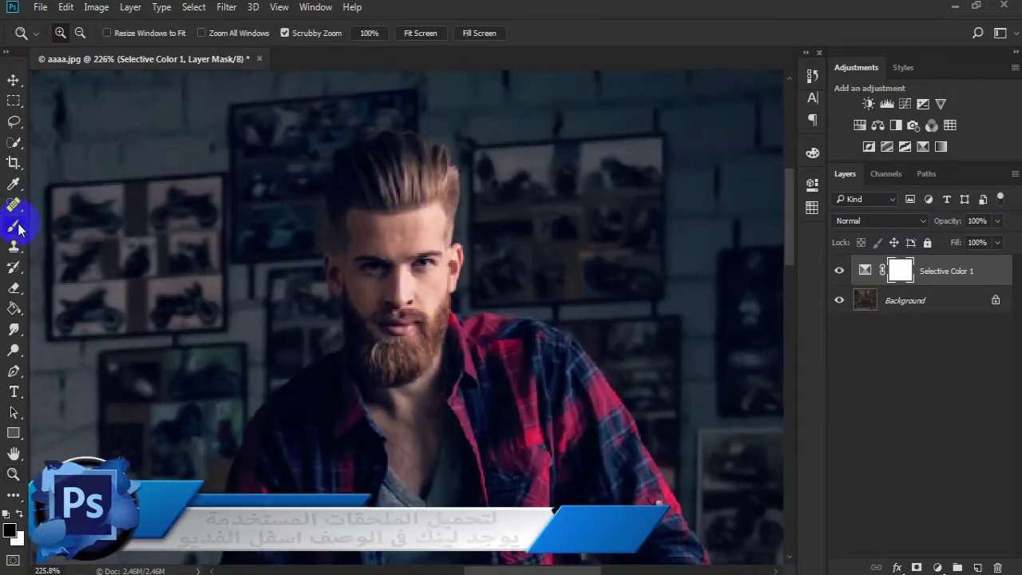
{"action": "mouse_move", "coordinate": [372, 323]}
{"action": "left_mouse_down"}
{"action": "mouse_move", "coordinate": [396, 287]}
{"action": "mouse_move", "coordinate": [387, 217]}
{"action": "mouse_move", "coordinate": [367, 199]}
{"action": "mouse_move", "coordinate": [372, 174]}
{"action": "mouse_move", "coordinate": [414, 172]}
{"action": "mouse_move", "coordinate": [388, 179]}
{"action": "mouse_move", "coordinate": [360, 206]}
{"action": "mouse_move", "coordinate": [381, 353]}
{"action": "mouse_move", "coordinate": [399, 366]}
{"action": "mouse_move", "coordinate": [406, 301]}
{"action": "mouse_move", "coordinate": [429, 265]}
{"action": "mouse_move", "coordinate": [428, 183]}
{"action": "mouse_move", "coordinate": [413, 248]}
{"action": "mouse_move", "coordinate": [436, 365]}
{"action": "mouse_move", "coordinate": [433, 352]}
{"action": "mouse_move", "coordinate": [417, 467]}
{"action": "mouse_move", "coordinate": [388, 392]}
{"action": "left_mouse_up"}
{"action": "key", "text": "bracketleft"}
{"action": "key", "text": "bracketleft"}
{"action": "mouse_move", "coordinate": [408, 455]}
{"action": "left_mouse_down"}
{"action": "mouse_move", "coordinate": [402, 423]}
{"action": "mouse_move", "coordinate": [420, 467]}
{"action": "mouse_move", "coordinate": [413, 269]}
{"action": "mouse_move", "coordinate": [427, 342]}
{"action": "mouse_move", "coordinate": [358, 285]}
{"action": "mouse_move", "coordinate": [397, 285]}
{"action": "mouse_move", "coordinate": [433, 304]}
{"action": "mouse_move", "coordinate": [399, 317]}
{"action": "mouse_move", "coordinate": [359, 292]}
{"action": "mouse_move", "coordinate": [628, 308]}
{"action": "mouse_move", "coordinate": [637, 338]}
{"action": "mouse_move", "coordinate": [617, 344]}
{"action": "left_mouse_up"}
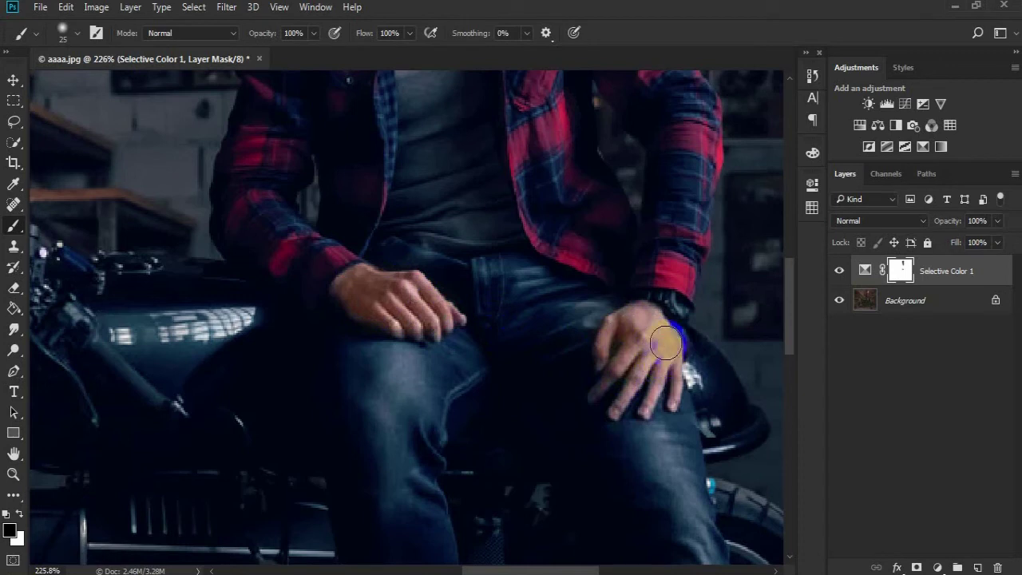
{"action": "mouse_move", "coordinate": [642, 415]}
{"action": "left_mouse_down"}
{"action": "mouse_move", "coordinate": [616, 413]}
{"action": "mouse_move", "coordinate": [639, 374]}
{"action": "mouse_move", "coordinate": [597, 392]}
{"action": "mouse_move", "coordinate": [600, 365]}
{"action": "mouse_move", "coordinate": [660, 401]}
{"action": "mouse_move", "coordinate": [594, 399]}
{"action": "mouse_move", "coordinate": [700, 391]}
{"action": "left_mouse_up"}
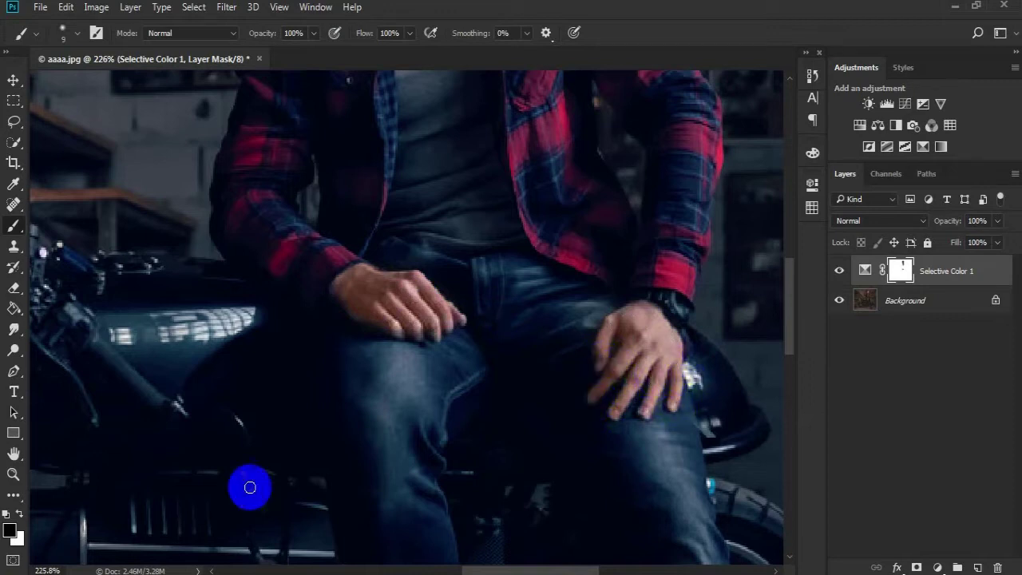
{"action": "left_click", "coordinate": [13, 473]}
{"action": "left_click_drag", "start_coordinate": [343, 360], "coordinate": [288, 380]}
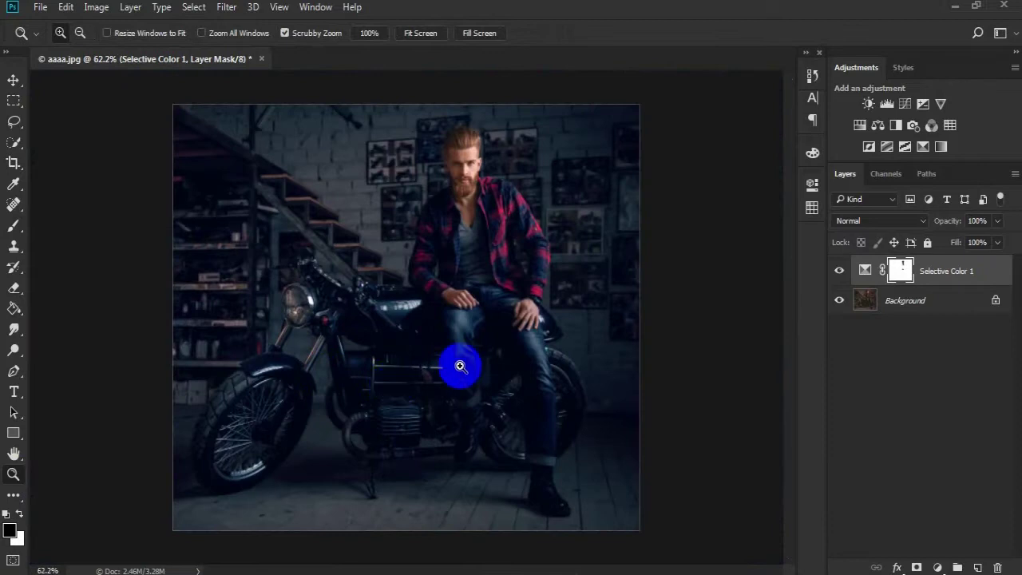
{"action": "left_click", "coordinate": [931, 126]}
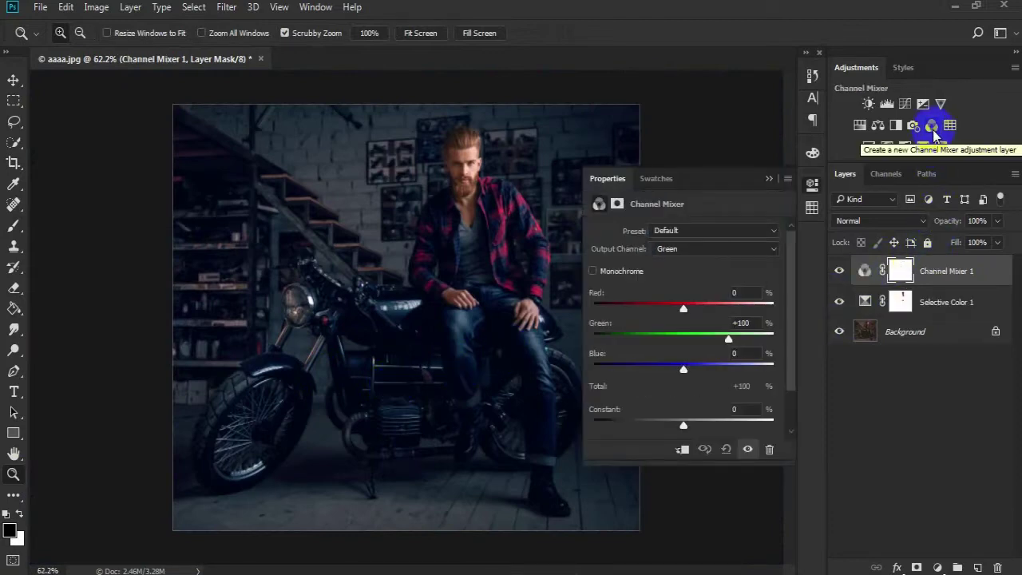
{"action": "left_click", "coordinate": [768, 178]}
{"action": "left_click_drag", "start_coordinate": [1004, 269], "coordinate": [997, 566]}
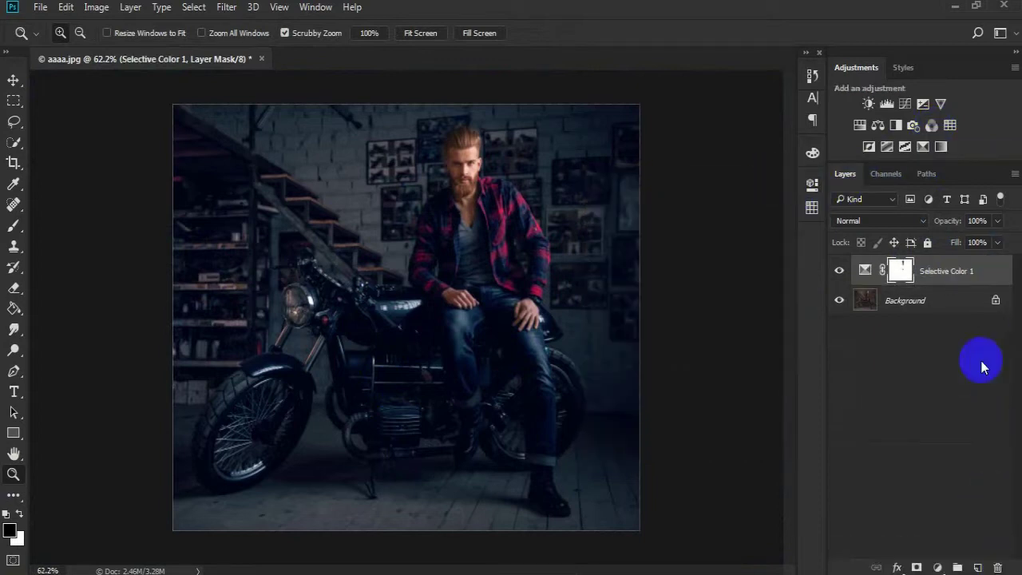
Add a Black & White adjustment layer above Selective Color with Multiply blending and 70% opacity
{"action": "left_click", "coordinate": [988, 271]}
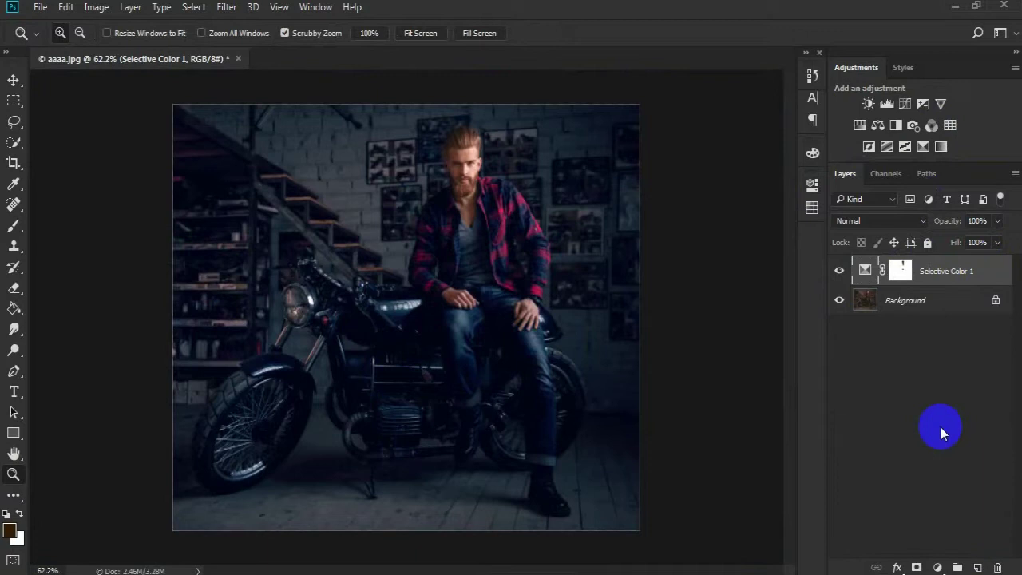
{"action": "left_click", "coordinate": [906, 149]}
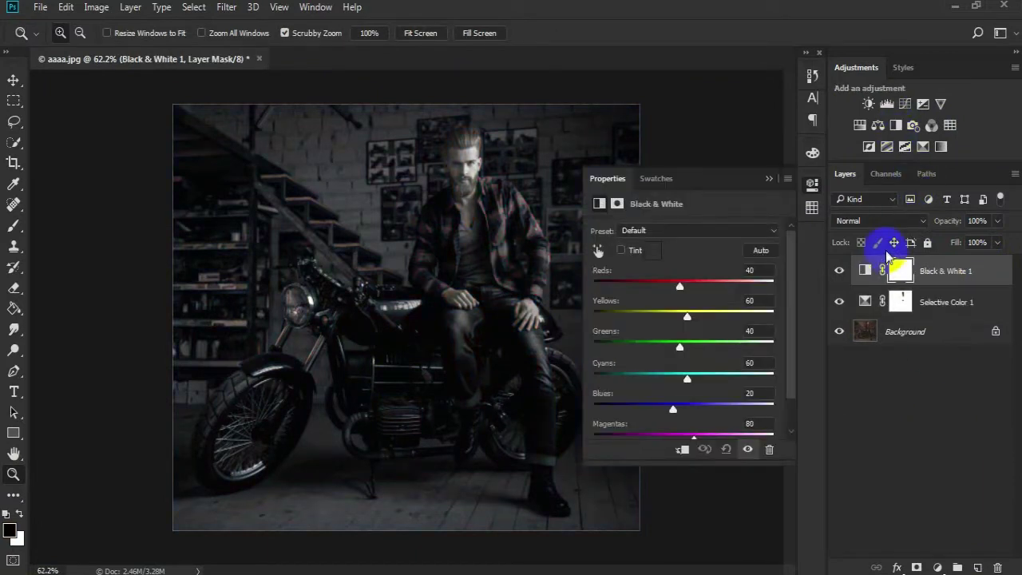
{"action": "left_click", "coordinate": [886, 223]}
{"action": "left_click", "coordinate": [879, 273]}
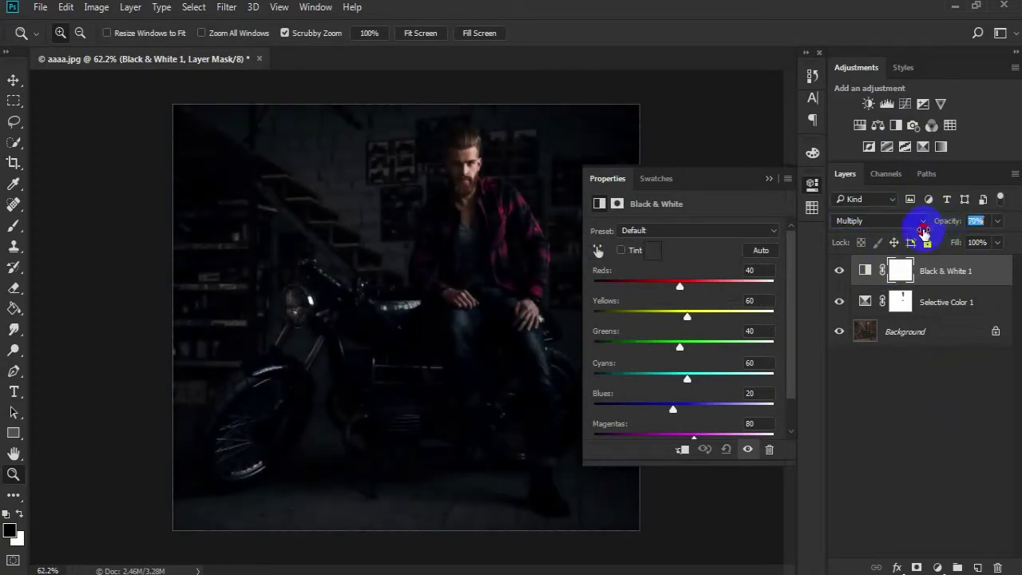
{"action": "left_click", "coordinate": [768, 179]}
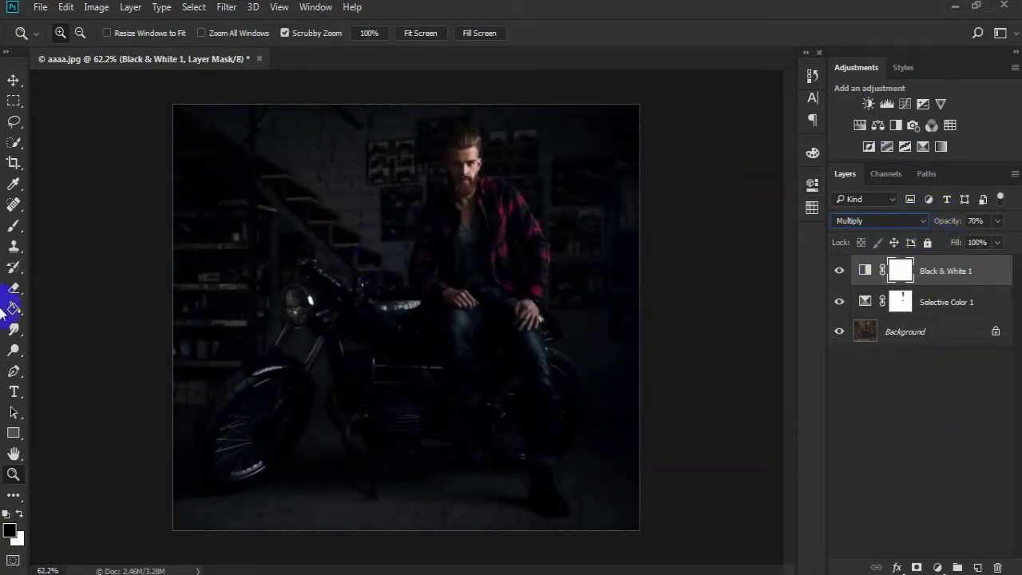
Paint black on the Black & White mask with a large soft brush over the man and the motorcycle, keeping the surroundings dark
{"action": "left_click", "coordinate": [14, 226]}
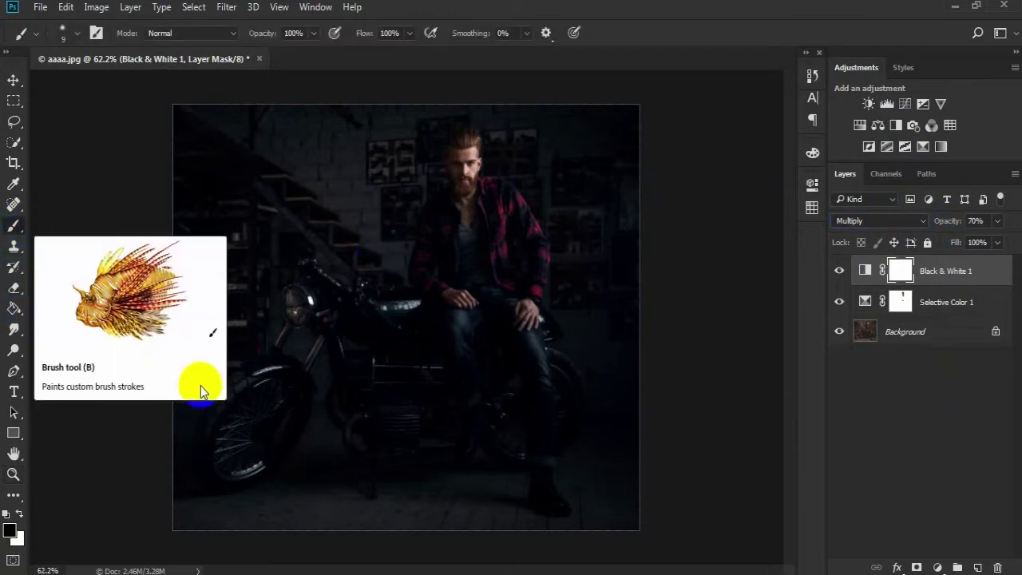
{"action": "key", "text": "bracketright"}
{"action": "key", "text": "bracketright"}
{"action": "key", "text": "bracketright"}
{"action": "key", "text": "bracketright"}
{"action": "key", "text": "bracketright"}
{"action": "key", "text": "bracketright"}
{"action": "key", "text": "bracketright"}
{"action": "key", "text": "bracketright"}
{"action": "key", "text": "bracketright"}
{"action": "key", "text": "bracketright"}
{"action": "mouse_move", "coordinate": [335, 348]}
{"action": "left_mouse_down"}
{"action": "mouse_move", "coordinate": [408, 445]}
{"action": "mouse_move", "coordinate": [449, 468]}
{"action": "mouse_move", "coordinate": [575, 488]}
{"action": "mouse_move", "coordinate": [572, 456]}
{"action": "mouse_move", "coordinate": [343, 524]}
{"action": "mouse_move", "coordinate": [284, 509]}
{"action": "mouse_move", "coordinate": [410, 506]}
{"action": "mouse_move", "coordinate": [521, 471]}
{"action": "mouse_move", "coordinate": [486, 468]}
{"action": "left_mouse_up"}
{"action": "key", "text": "bracketleft"}
{"action": "key", "text": "bracketleft"}
{"action": "key", "text": "bracketleft"}
{"action": "mouse_move", "coordinate": [488, 301]}
{"action": "left_mouse_down"}
{"action": "mouse_move", "coordinate": [481, 230]}
{"action": "mouse_move", "coordinate": [519, 290]}
{"action": "mouse_move", "coordinate": [542, 300]}
{"action": "mouse_move", "coordinate": [474, 212]}
{"action": "mouse_move", "coordinate": [435, 279]}
{"action": "mouse_move", "coordinate": [490, 332]}
{"action": "mouse_move", "coordinate": [428, 300]}
{"action": "mouse_move", "coordinate": [397, 326]}
{"action": "mouse_move", "coordinate": [408, 333]}
{"action": "mouse_move", "coordinate": [363, 390]}
{"action": "mouse_move", "coordinate": [289, 441]}
{"action": "mouse_move", "coordinate": [313, 456]}
{"action": "mouse_move", "coordinate": [473, 430]}
{"action": "mouse_move", "coordinate": [568, 400]}
{"action": "mouse_move", "coordinate": [528, 392]}
{"action": "left_mouse_up"}
{"action": "key", "text": "bracketright"}
{"action": "key", "text": "bracketright"}
{"action": "key", "text": "bracketright"}
{"action": "key", "text": "bracketright"}
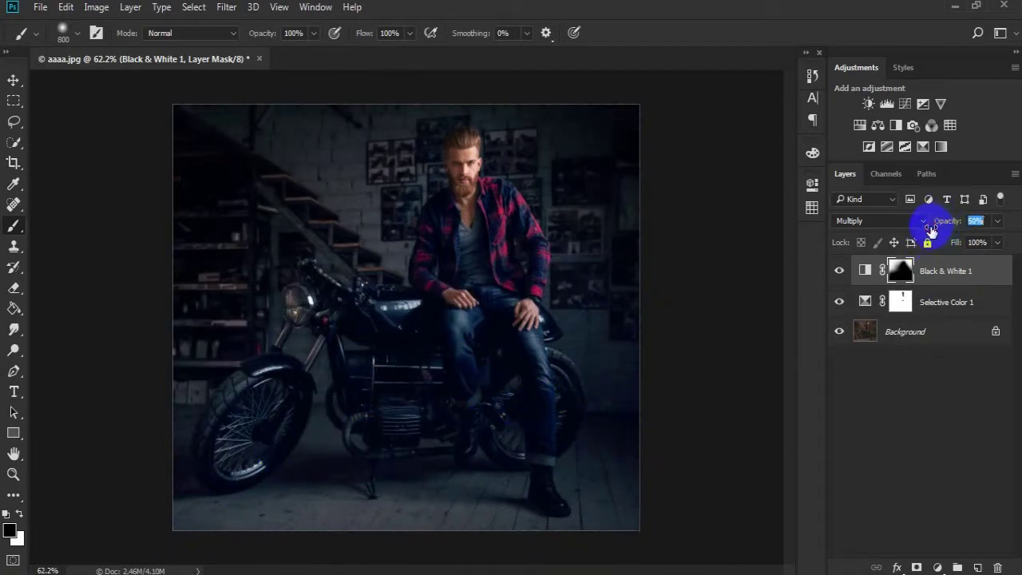
Lower the Black & White layer's opacity to 48% and compare the image with the layer hidden and shown
{"action": "left_click", "coordinate": [839, 271]}
{"action": "left_click", "coordinate": [839, 271]}
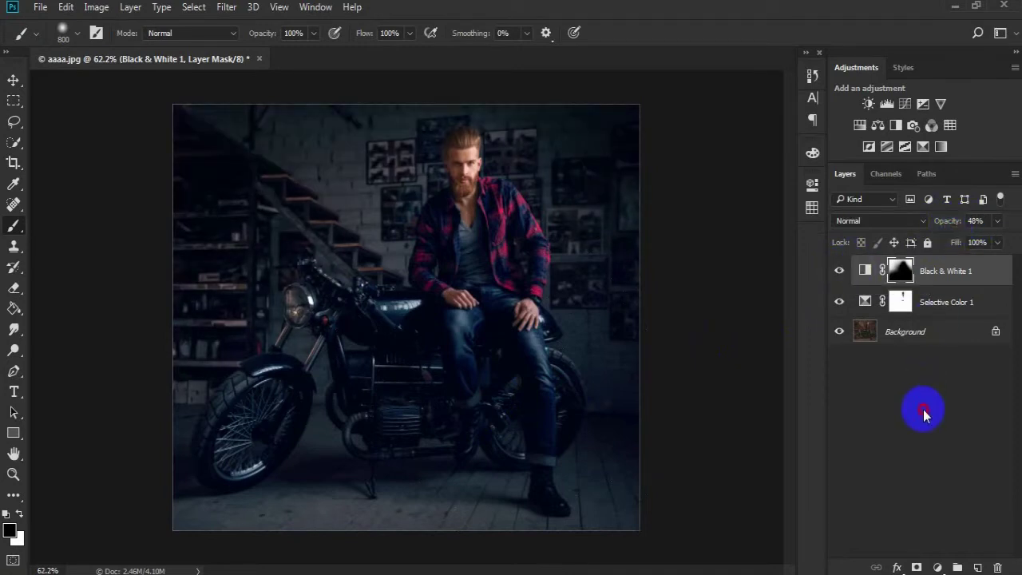
{"action": "left_click", "coordinate": [859, 410]}
Add a Hue/Saturation adjustment layer and target the Reds by sampling the red of the man's shirt
{"action": "left_click", "coordinate": [859, 126]}
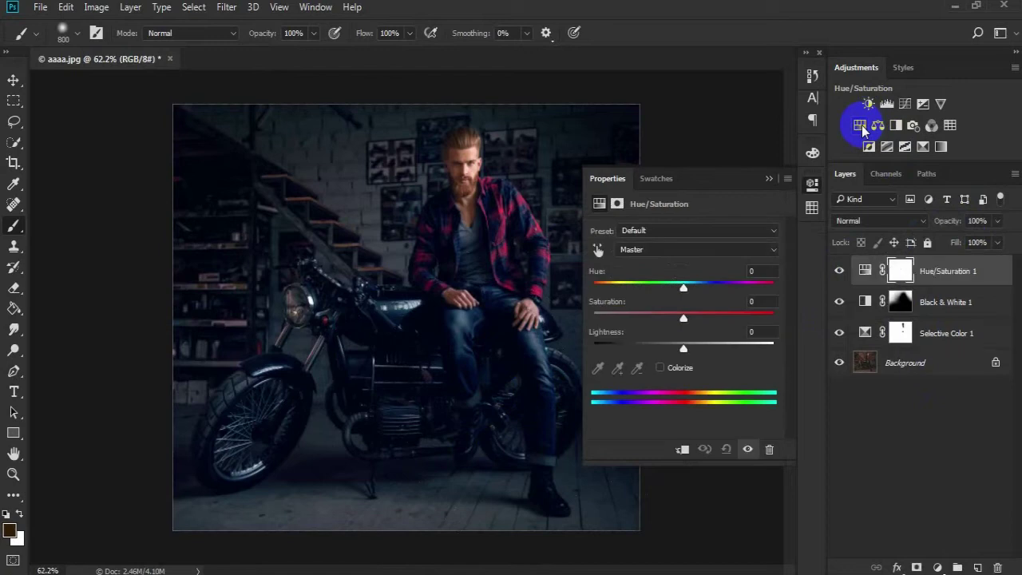
{"action": "left_click", "coordinate": [598, 249]}
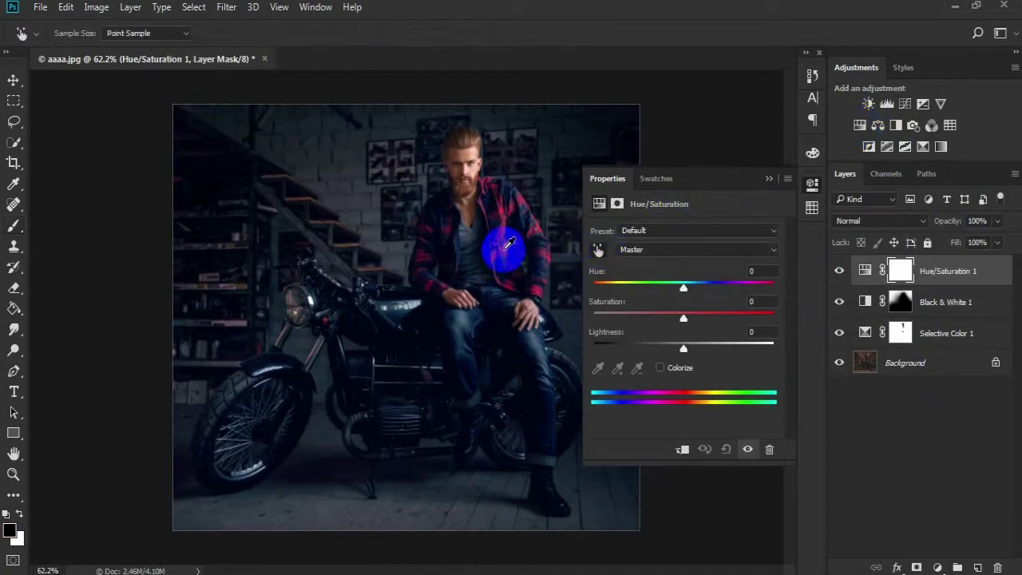
{"action": "left_click_drag", "start_coordinate": [508, 242], "coordinate": [513, 253]}
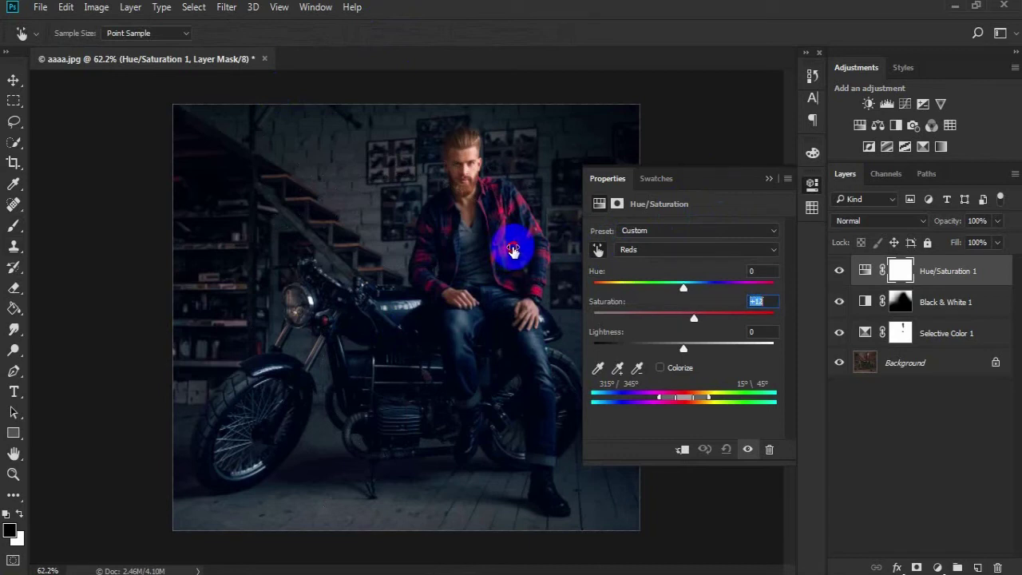
Set the Reds to Hue +23 and Saturation -16 in the Hue/Saturation adjustment
{"action": "left_click", "coordinate": [685, 286]}
{"action": "left_click_drag", "start_coordinate": [683, 294], "coordinate": [722, 289]}
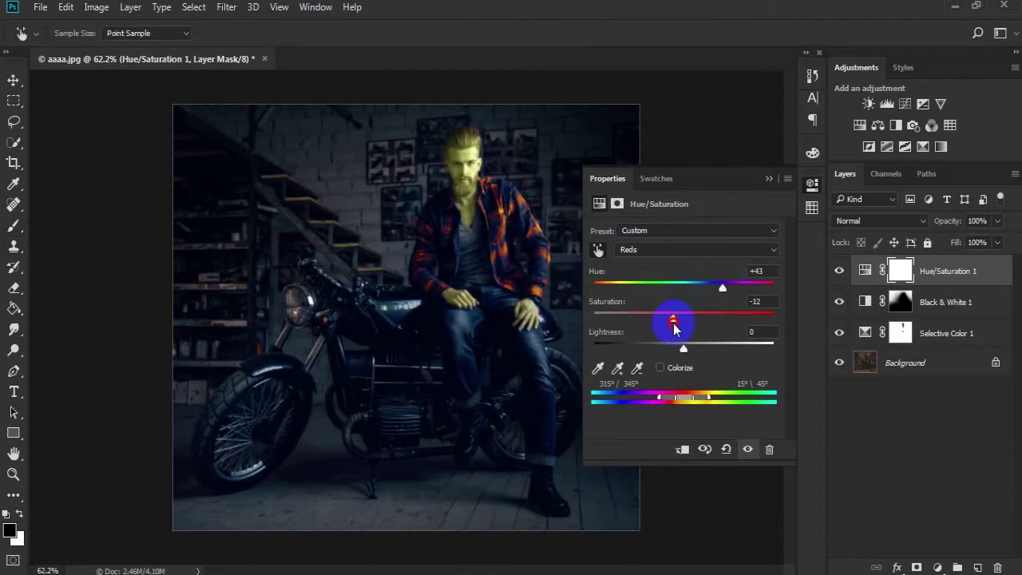
{"action": "left_click_drag", "start_coordinate": [675, 328], "coordinate": [671, 328]}
{"action": "left_click", "coordinate": [715, 297]}
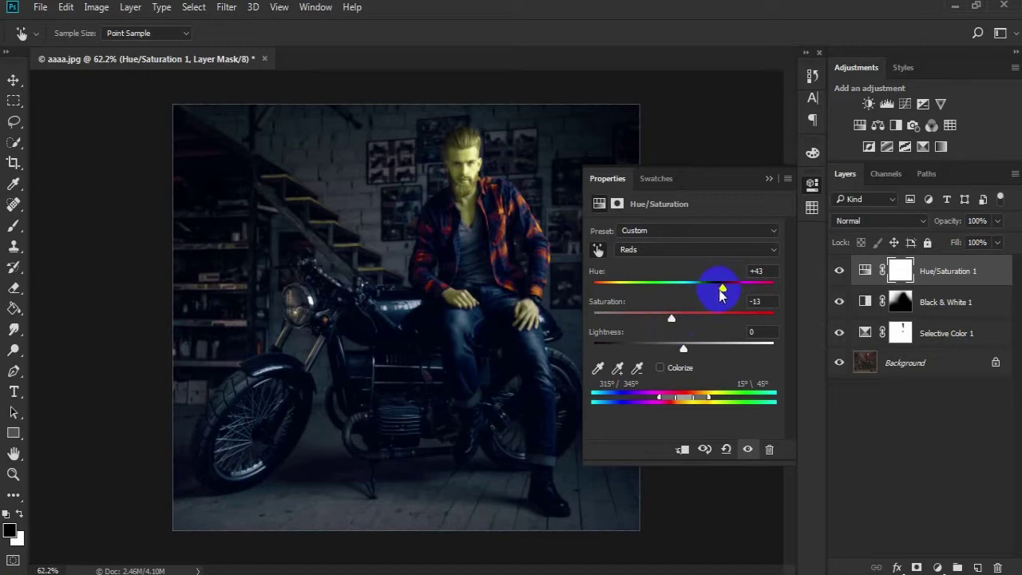
{"action": "left_click_drag", "start_coordinate": [711, 296], "coordinate": [668, 321]}
{"action": "left_click", "coordinate": [683, 316]}
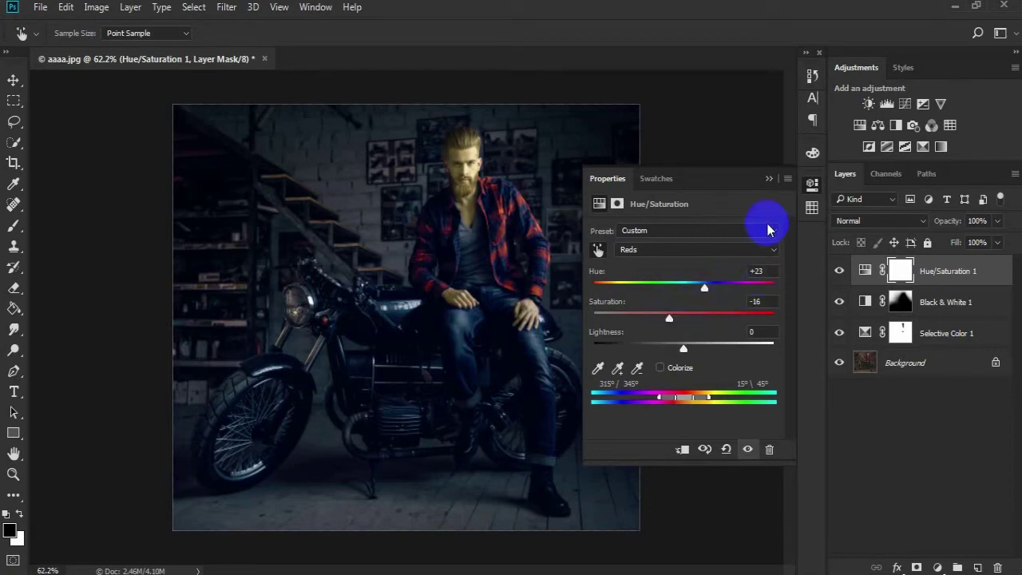
{"action": "left_click", "coordinate": [769, 178]}
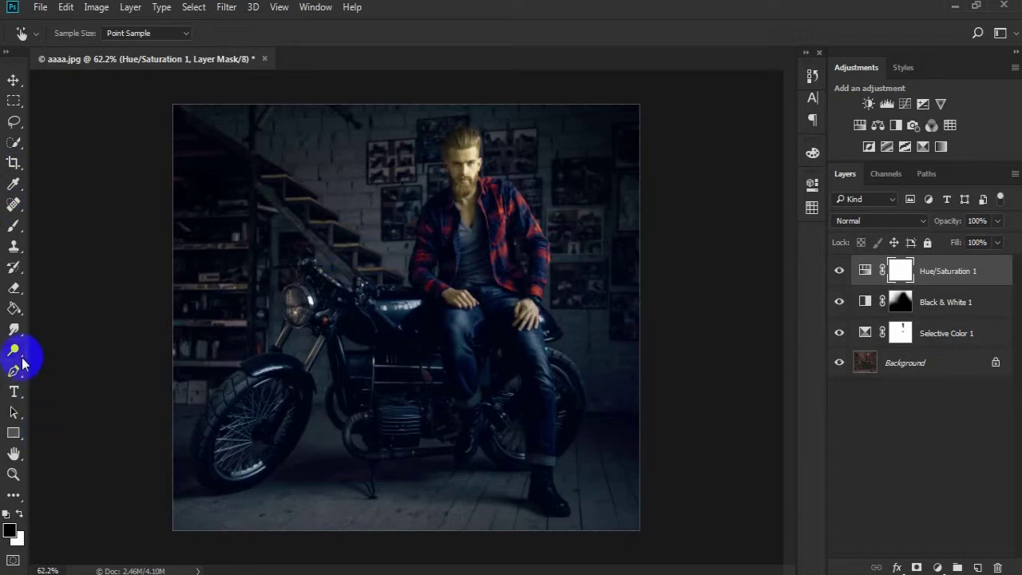
Fill the Hue/Saturation mask with black and paint white over the plaid shirt to limit the color change to it
{"action": "left_click", "coordinate": [14, 309]}
{"action": "left_click", "coordinate": [475, 254]}
{"action": "left_click", "coordinate": [13, 225]}
{"action": "left_click", "coordinate": [7, 513]}
{"action": "left_click", "coordinate": [14, 474]}
{"action": "mouse_move", "coordinate": [456, 228]}
{"action": "left_mouse_down"}
{"action": "mouse_move", "coordinate": [509, 235]}
{"action": "mouse_move", "coordinate": [392, 290]}
{"action": "left_mouse_up"}
{"action": "left_click", "coordinate": [13, 225]}
{"action": "mouse_move", "coordinate": [320, 275]}
{"action": "left_mouse_down"}
{"action": "mouse_move", "coordinate": [308, 327]}
{"action": "mouse_move", "coordinate": [272, 384]}
{"action": "mouse_move", "coordinate": [257, 319]}
{"action": "mouse_move", "coordinate": [283, 250]}
{"action": "mouse_move", "coordinate": [298, 262]}
{"action": "mouse_move", "coordinate": [433, 271]}
{"action": "mouse_move", "coordinate": [420, 263]}
{"action": "mouse_move", "coordinate": [432, 287]}
{"action": "mouse_move", "coordinate": [421, 202]}
{"action": "mouse_move", "coordinate": [402, 177]}
{"action": "mouse_move", "coordinate": [422, 189]}
{"action": "mouse_move", "coordinate": [459, 227]}
{"action": "mouse_move", "coordinate": [488, 288]}
{"action": "mouse_move", "coordinate": [449, 249]}
{"action": "mouse_move", "coordinate": [438, 294]}
{"action": "mouse_move", "coordinate": [426, 301]}
{"action": "mouse_move", "coordinate": [478, 407]}
{"action": "mouse_move", "coordinate": [513, 392]}
{"action": "mouse_move", "coordinate": [516, 318]}
{"action": "mouse_move", "coordinate": [532, 356]}
{"action": "mouse_move", "coordinate": [518, 306]}
{"action": "mouse_move", "coordinate": [458, 225]}
{"action": "mouse_move", "coordinate": [417, 202]}
{"action": "mouse_move", "coordinate": [435, 185]}
{"action": "mouse_move", "coordinate": [477, 228]}
{"action": "left_mouse_up"}
{"action": "mouse_move", "coordinate": [289, 384]}
{"action": "left_mouse_down"}
{"action": "mouse_move", "coordinate": [268, 336]}
{"action": "mouse_move", "coordinate": [279, 260]}
{"action": "mouse_move", "coordinate": [305, 289]}
{"action": "mouse_move", "coordinate": [316, 274]}
{"action": "mouse_move", "coordinate": [301, 227]}
{"action": "left_mouse_up"}
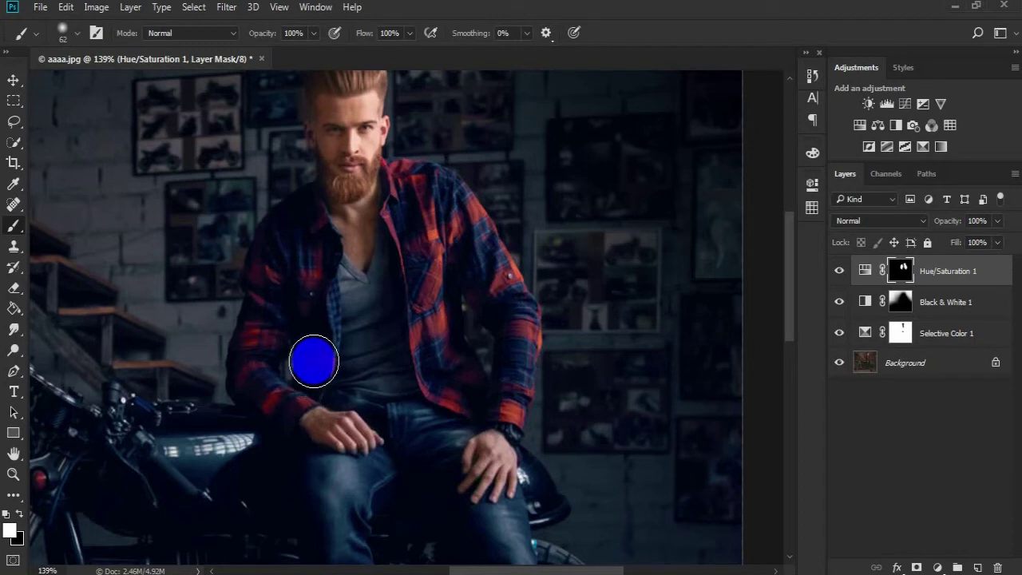
Compare the image with the Hue/Saturation layer hidden and shown, and touch up its mask with black over the man's face
{"action": "left_click", "coordinate": [838, 271]}
{"action": "left_click", "coordinate": [838, 271]}
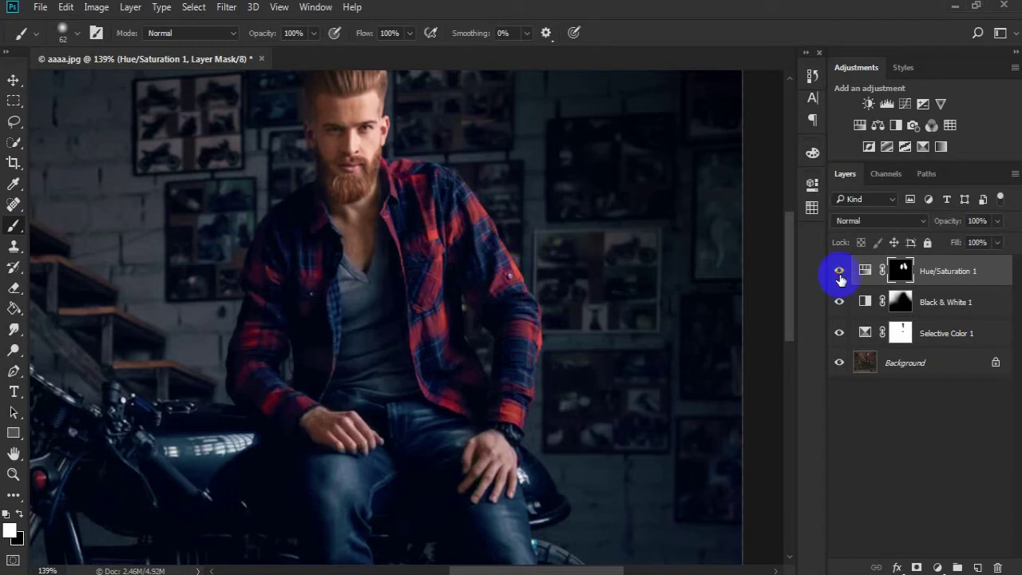
{"action": "left_click", "coordinate": [6, 515]}
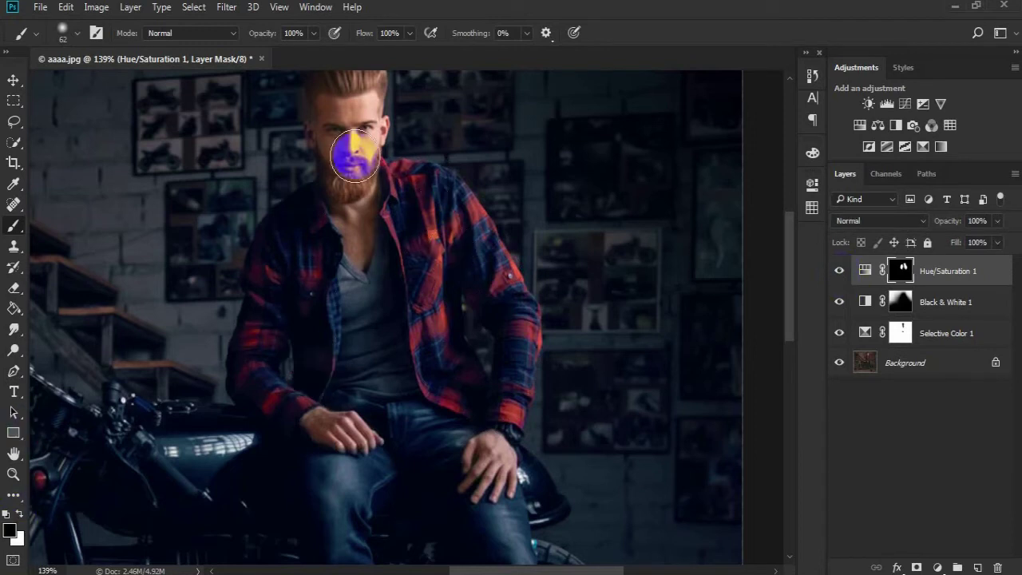
{"action": "left_click", "coordinate": [13, 475]}
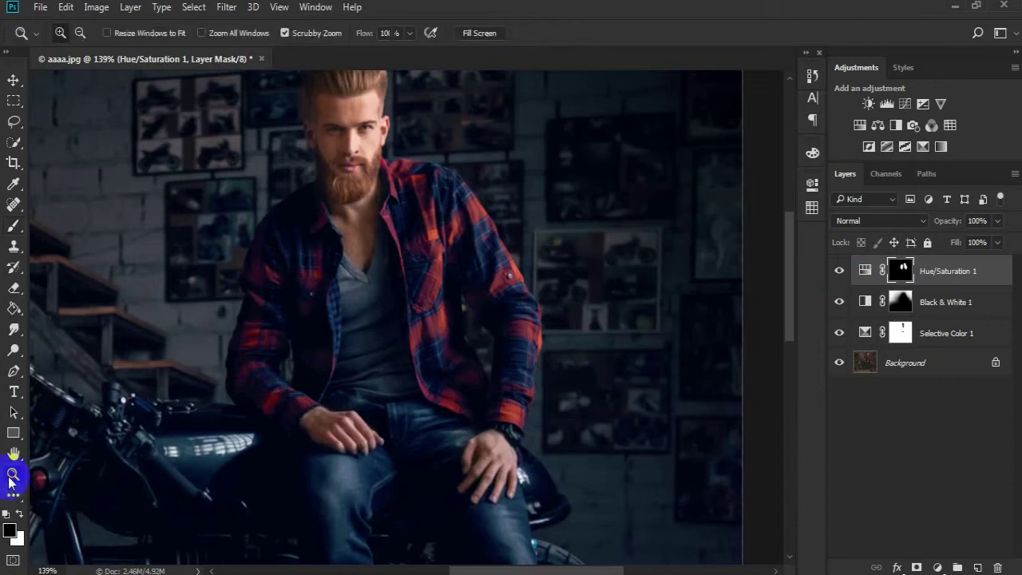
{"action": "left_click_drag", "start_coordinate": [271, 411], "coordinate": [229, 438]}
Stamp all visible layers onto a new top layer and hide the three adjustment layers below it
{"action": "left_click", "coordinate": [864, 271]}
{"action": "left_click", "coordinate": [978, 566]}
{"action": "key", "text": "ctrl+alt+shift+e"}
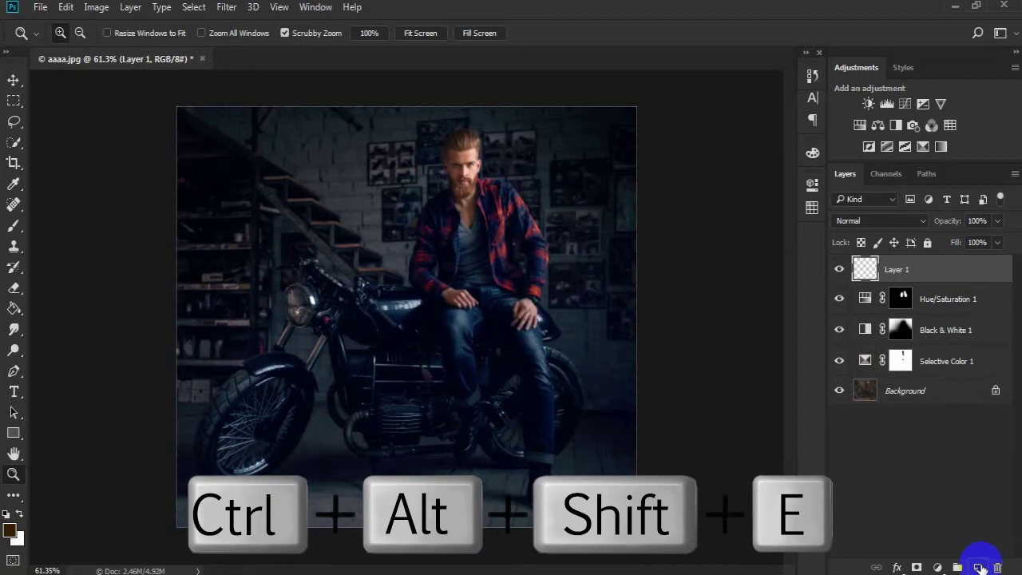
{"action": "left_click_drag", "start_coordinate": [839, 298], "coordinate": [839, 361]}
Open the SkinFiner filter on the merged layer and preview the man's face at 2:1 in the before/after comparison
{"action": "left_click", "coordinate": [227, 7]}
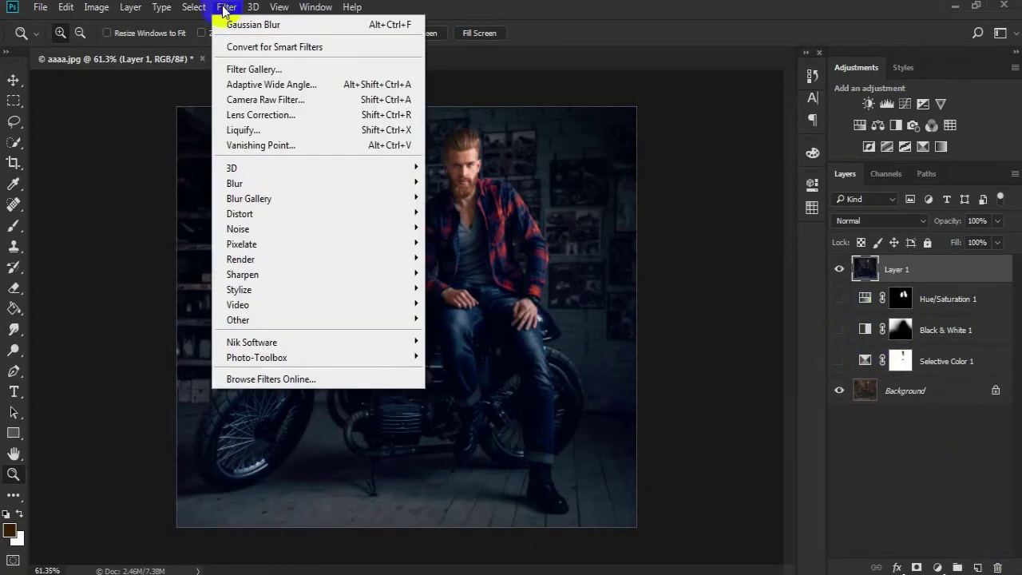
{"action": "mouse_move", "coordinate": [364, 357]}
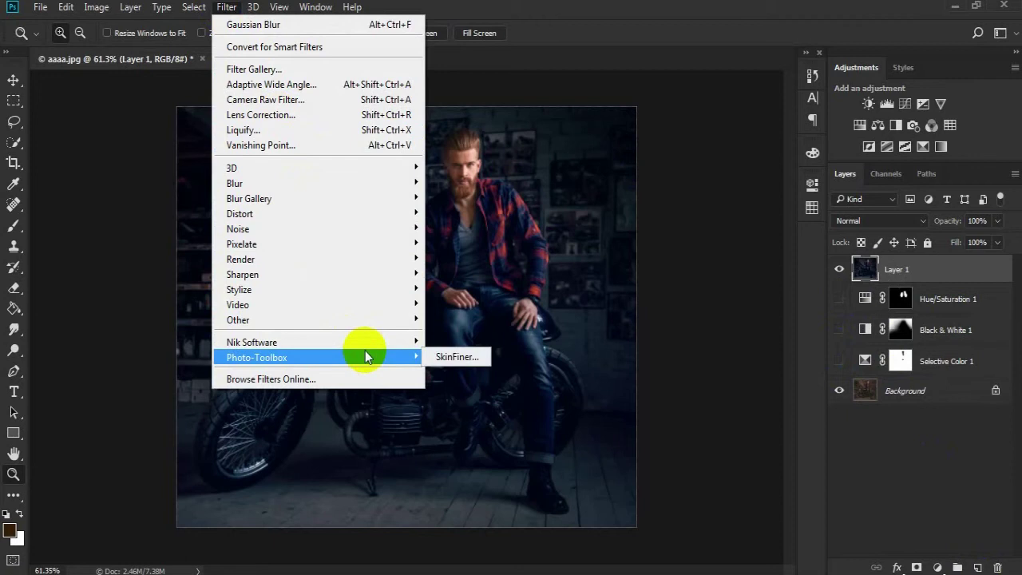
{"action": "left_click", "coordinate": [437, 357]}
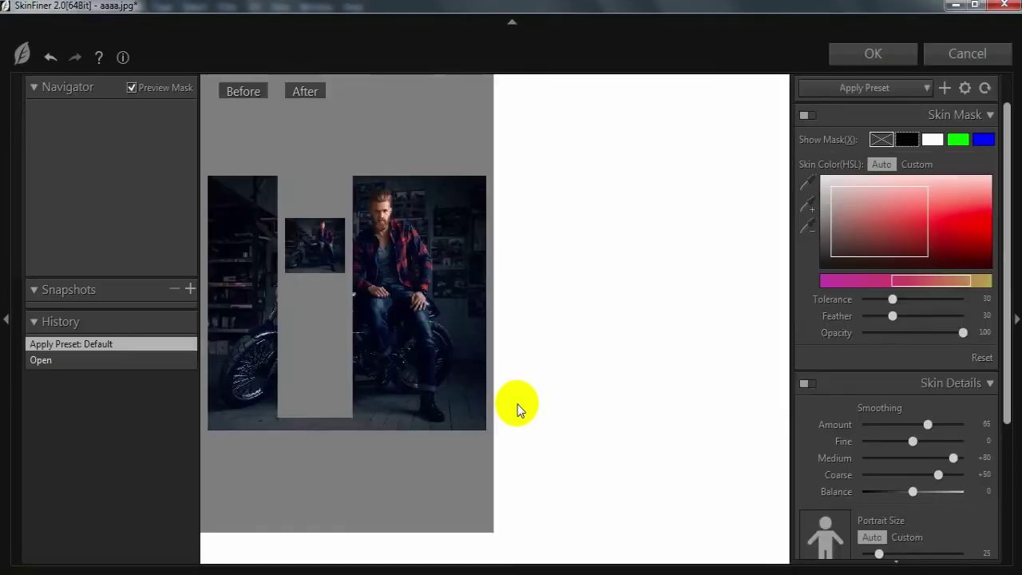
{"action": "left_click", "coordinate": [716, 549]}
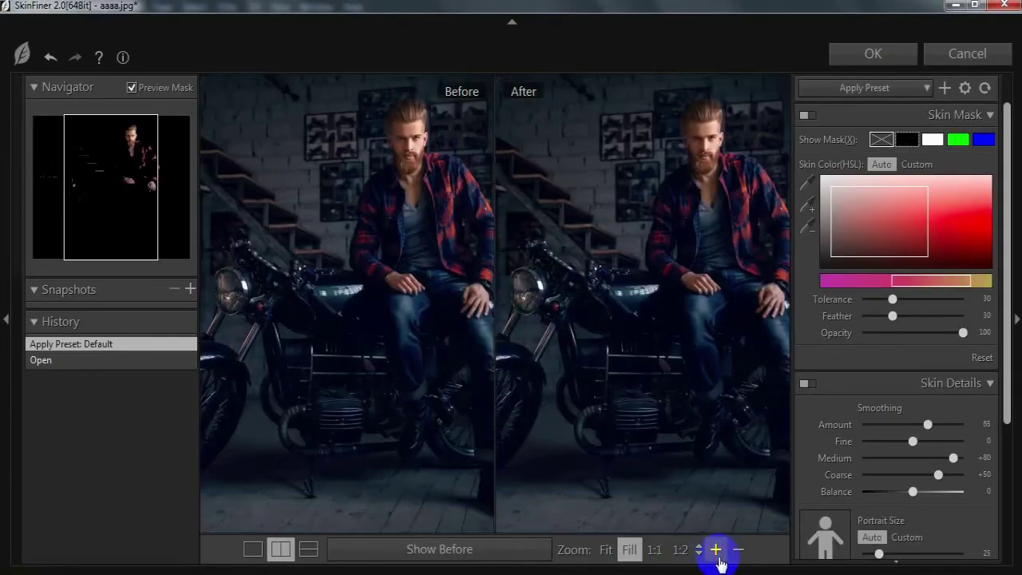
{"action": "left_click", "coordinate": [716, 549]}
{"action": "left_click", "coordinate": [716, 550]}
{"action": "left_click_drag", "start_coordinate": [720, 344], "coordinate": [678, 407]}
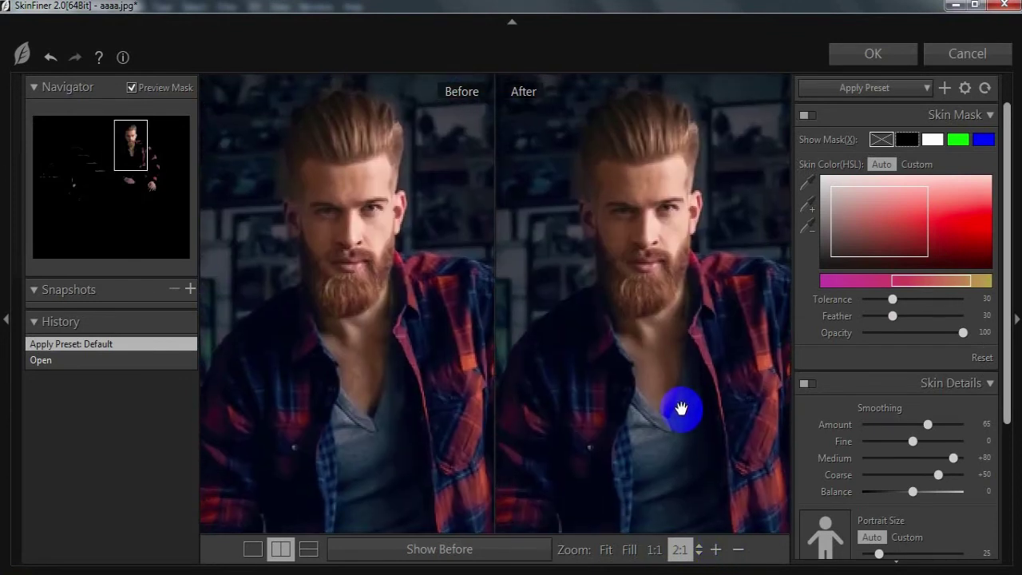
Set the skin smoothing Amount to 100 and Fine to +43 in SkinFiner
{"action": "left_click_drag", "start_coordinate": [944, 424], "coordinate": [984, 424]}
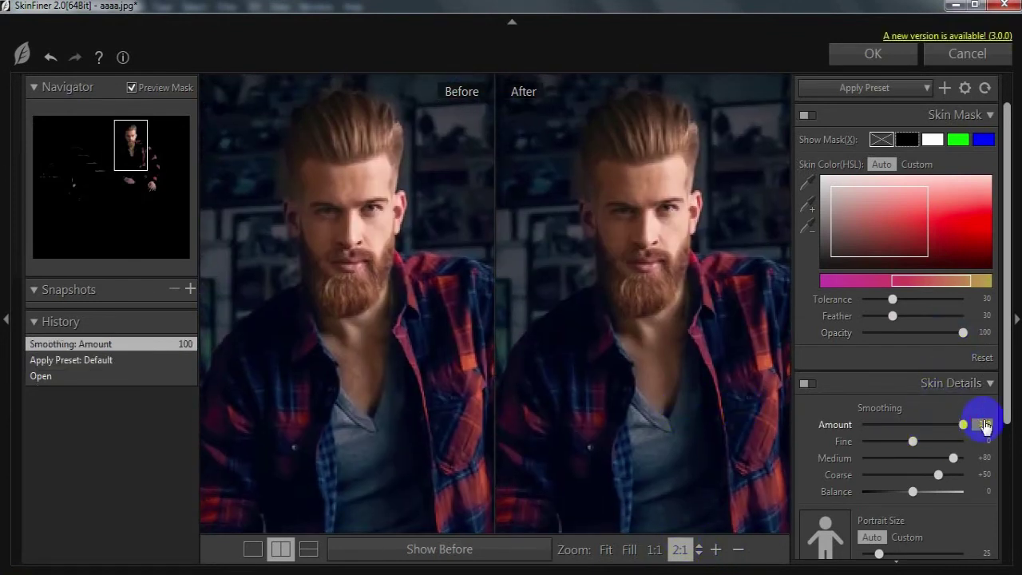
{"action": "left_click", "coordinate": [934, 440]}
{"action": "left_click", "coordinate": [935, 441]}
{"action": "left_click_drag", "start_coordinate": [1008, 366], "coordinate": [1007, 423]}
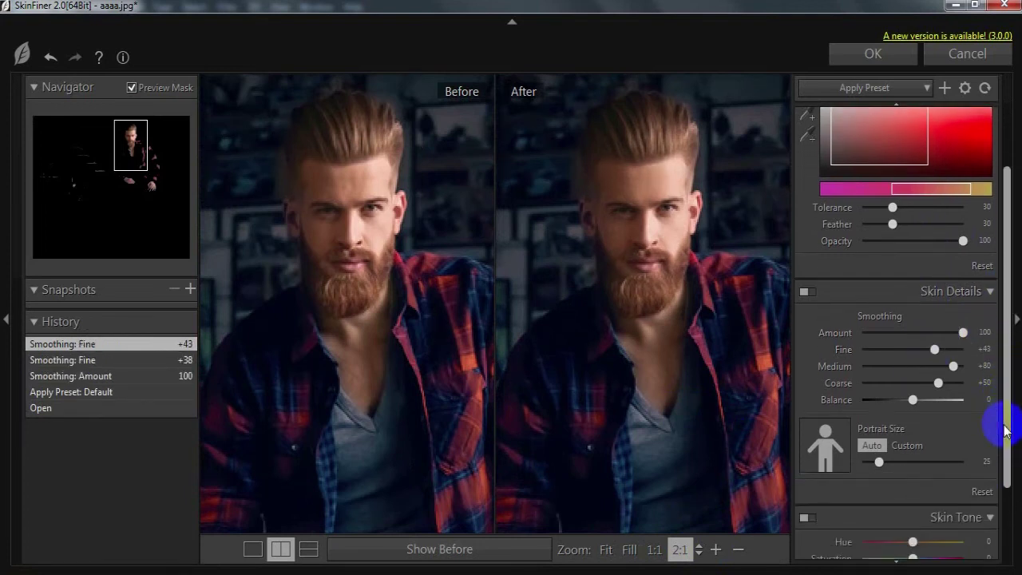
Reset the Coarse skin smoothing to 0 and set the Skin Tone Hue to -18
{"action": "left_click", "coordinate": [939, 385]}
{"action": "left_click_drag", "start_coordinate": [1010, 280], "coordinate": [1009, 380]}
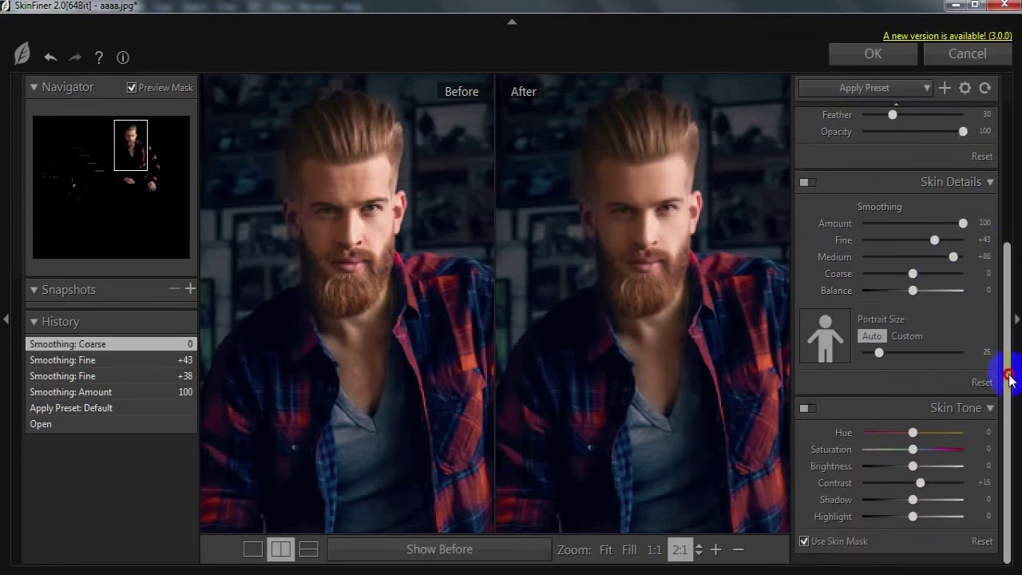
{"action": "left_click_drag", "start_coordinate": [913, 432], "coordinate": [900, 435]}
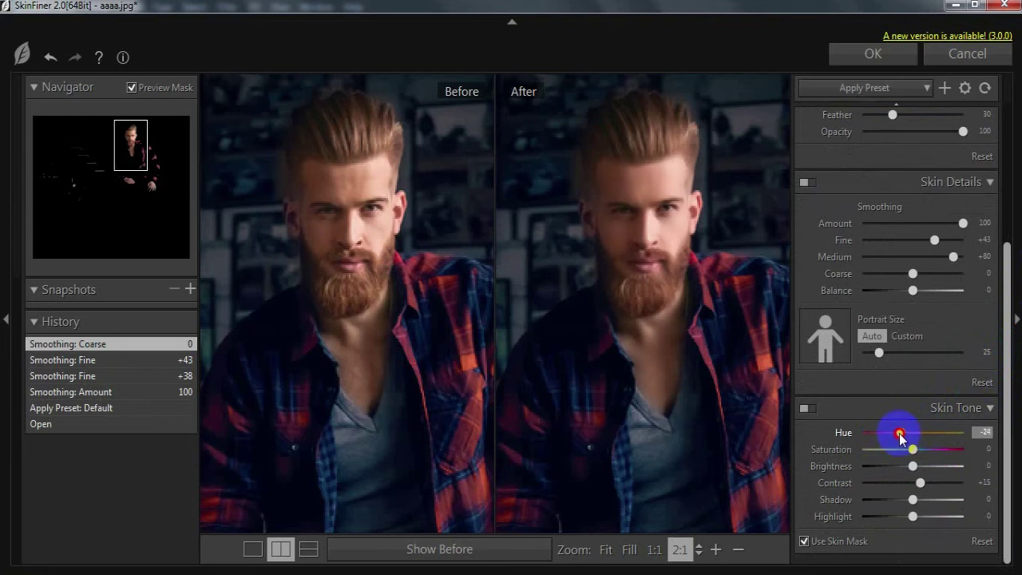
{"action": "left_click_drag", "start_coordinate": [900, 435], "coordinate": [903, 433]}
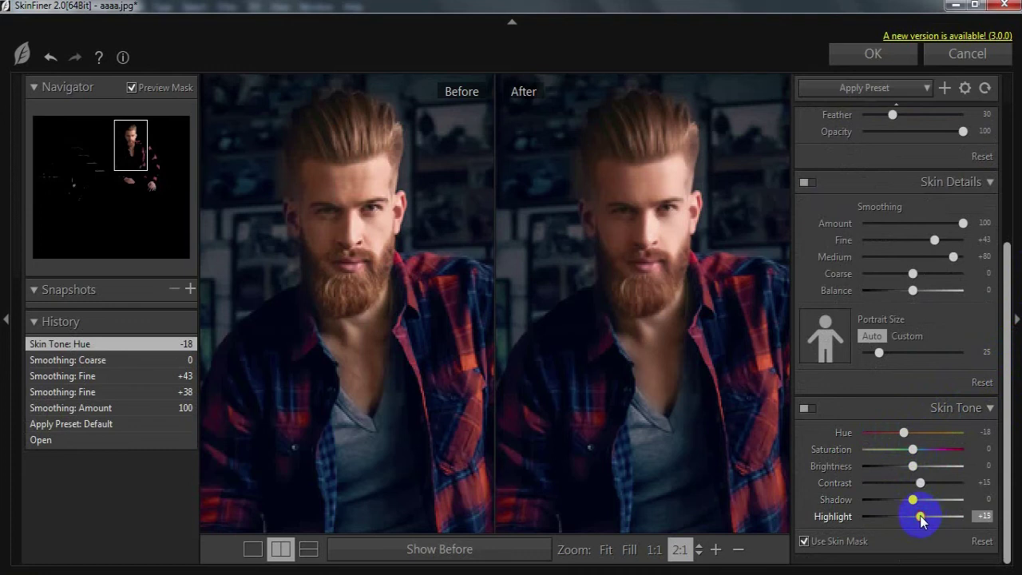
Set the Skin Tone Highlight to +15 and Saturation to -33, and apply the SkinFiner filter to the merged layer
{"action": "left_click_drag", "start_coordinate": [920, 518], "coordinate": [921, 519]}
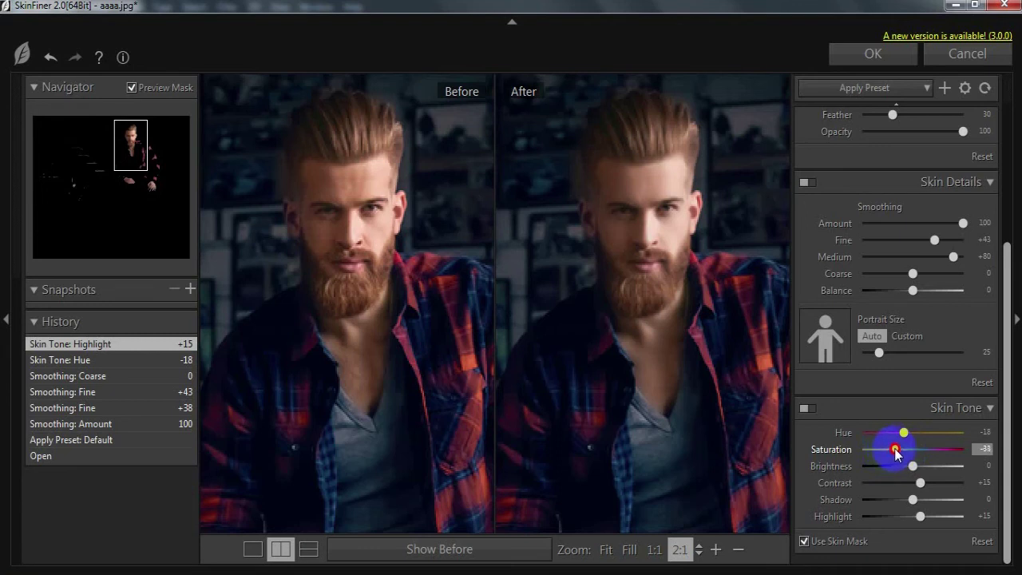
{"action": "left_click_drag", "start_coordinate": [895, 452], "coordinate": [895, 451]}
{"action": "left_click", "coordinate": [891, 57]}
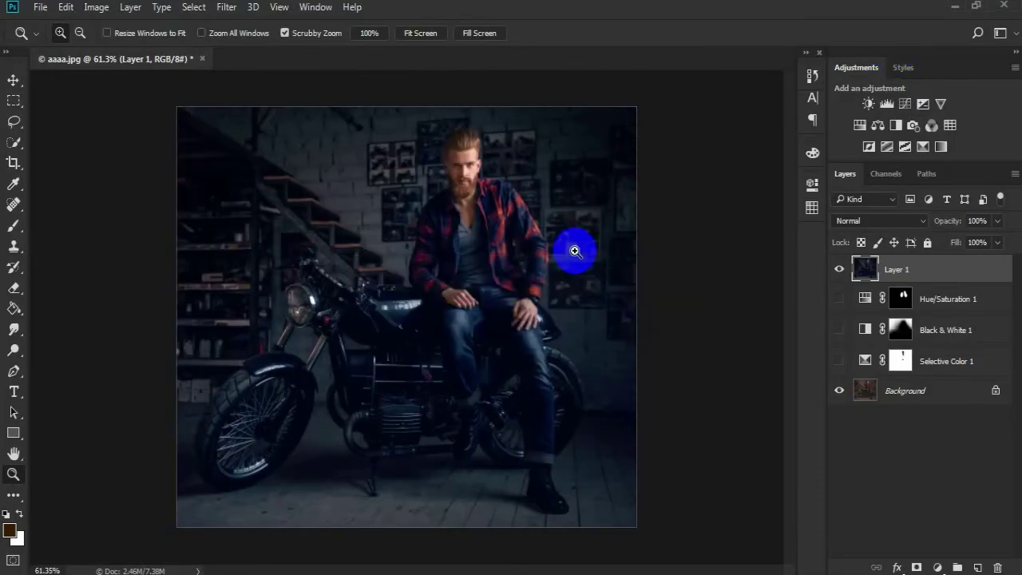
Compare the photo around the man with the skin-smoothed top layer hidden and shown
{"action": "left_click_drag", "start_coordinate": [456, 89], "coordinate": [529, 155]}
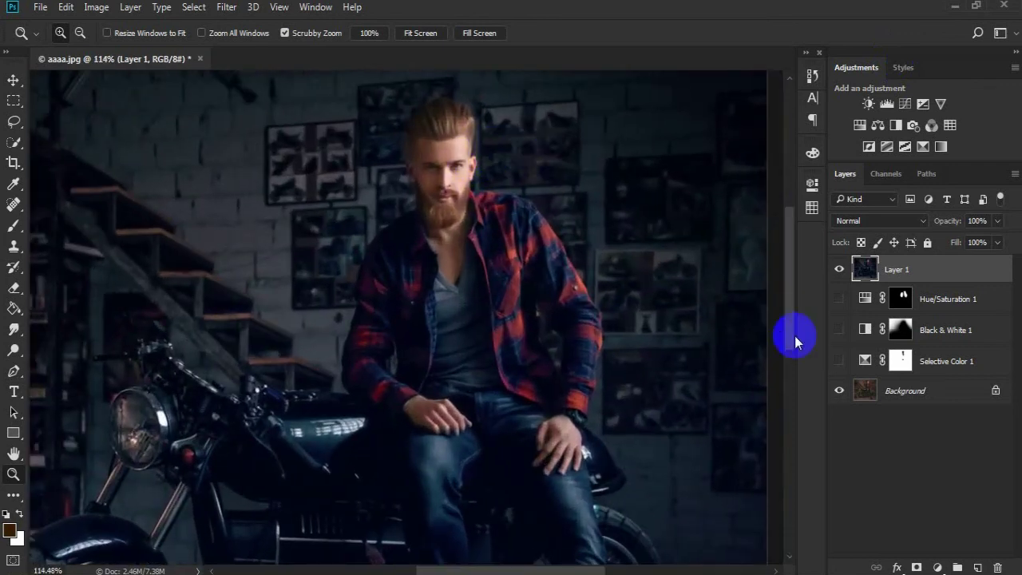
{"action": "left_click", "coordinate": [838, 271]}
{"action": "left_click", "coordinate": [838, 270]}
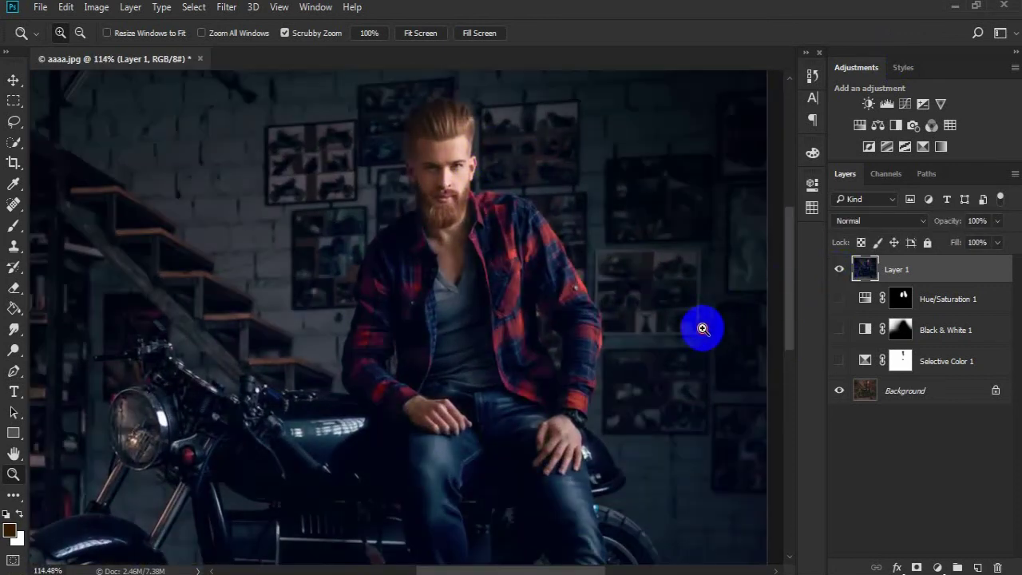